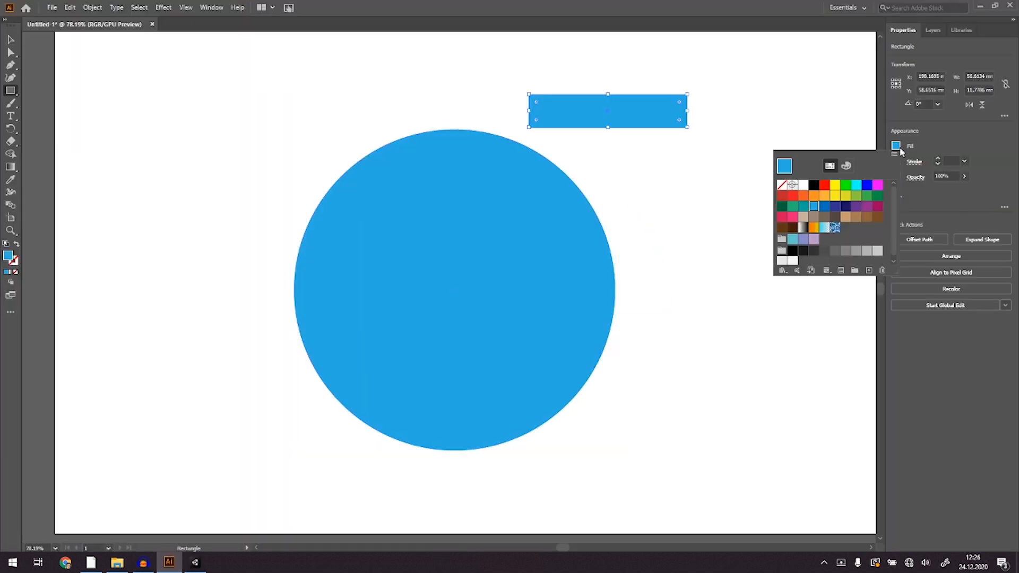
Duplicate and resize the rounded bars across the blue circle to form the Earth's green continents and white clouds.
mouse_move(466, 324)
alt+mouse_down()
mouse_move(465, 372)
mouse_move(428, 242)
alt+mouse_up()
shift+drag(528, 272, 455, 287)
mouse_move(417, 302)
alt+mouse_down()
mouse_move(457, 293)
mouse_move(412, 193)
alt+mouse_up()
alt+drag(451, 283, 494, 366)
alt+drag(413, 295, 562, 296)
alt+drag(494, 366, 385, 350)
Copy the blue circle in place and use an offset copy to shade the Earth's right edge in black at 10% opacity.
click(383, 160)
key(ctrl+c)
key(ctrl+f)
alt+drag(507, 208, 454, 209)
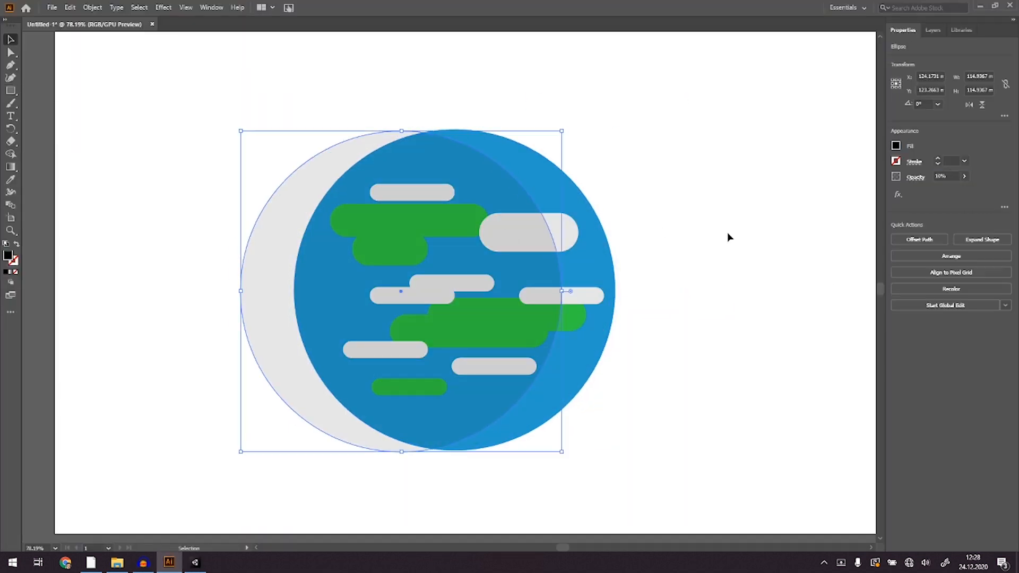
click(111, 209)
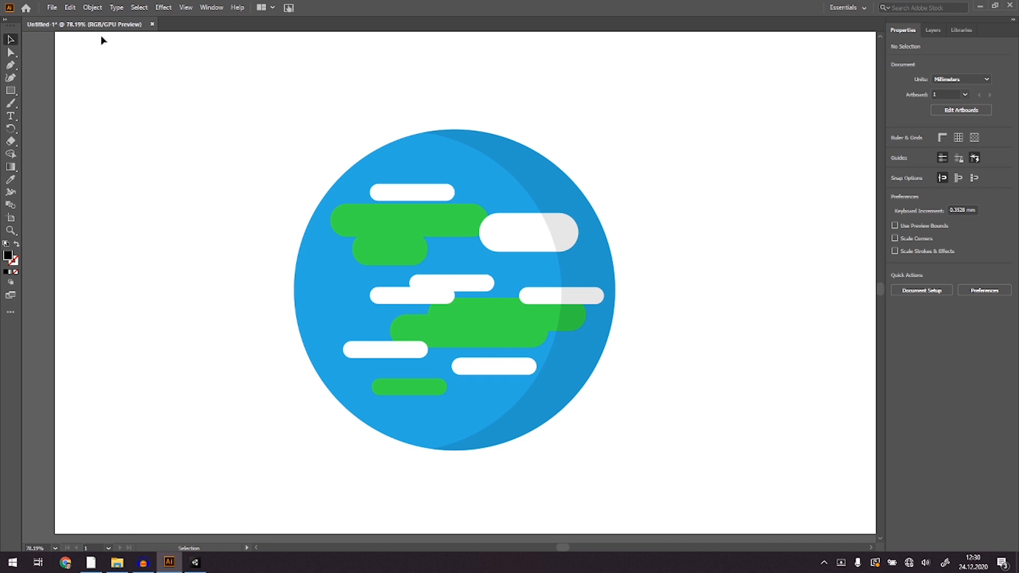
Start saving the Earth illustration as a new file and open the choice of file formats.
click(52, 8)
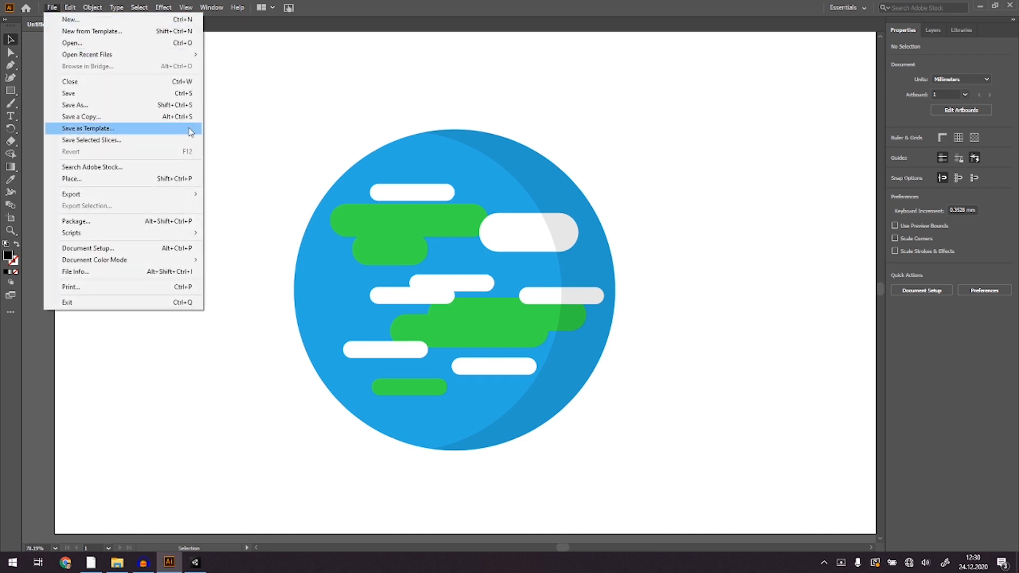
click(151, 105)
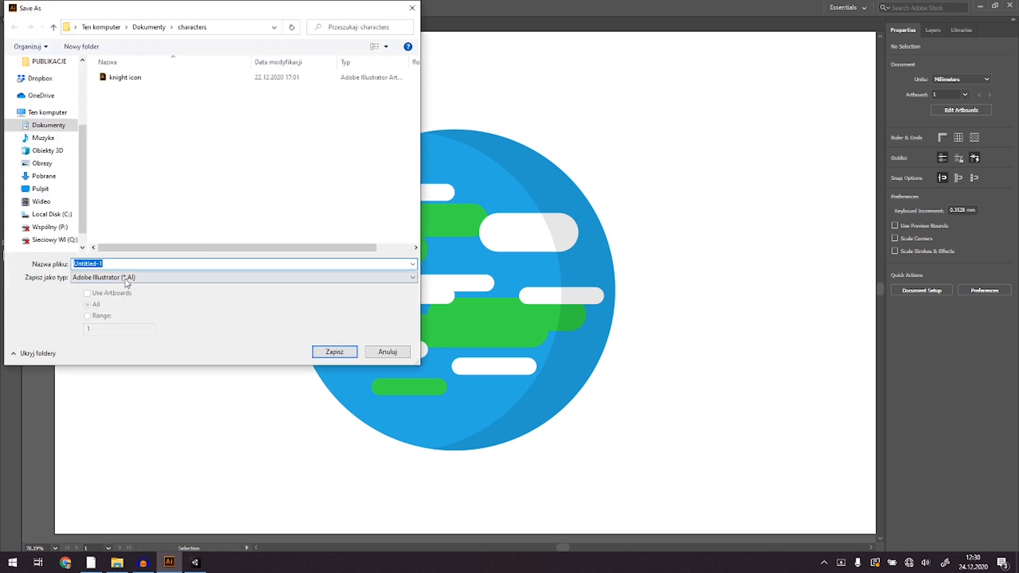
click(129, 281)
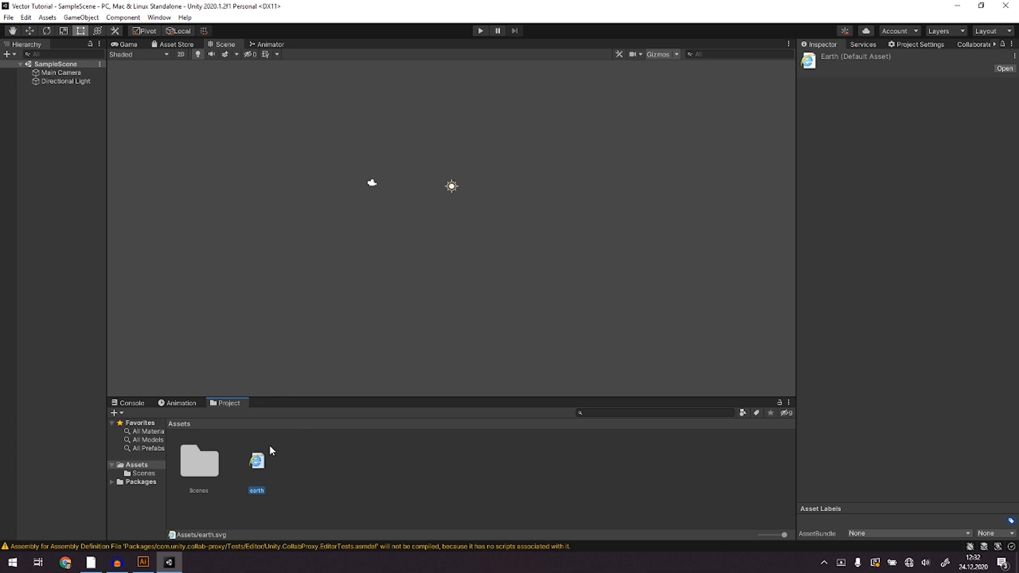
In Unity, add the package com.unity.vectorgraphics through the Package Manager's git URL option.
click(158, 17)
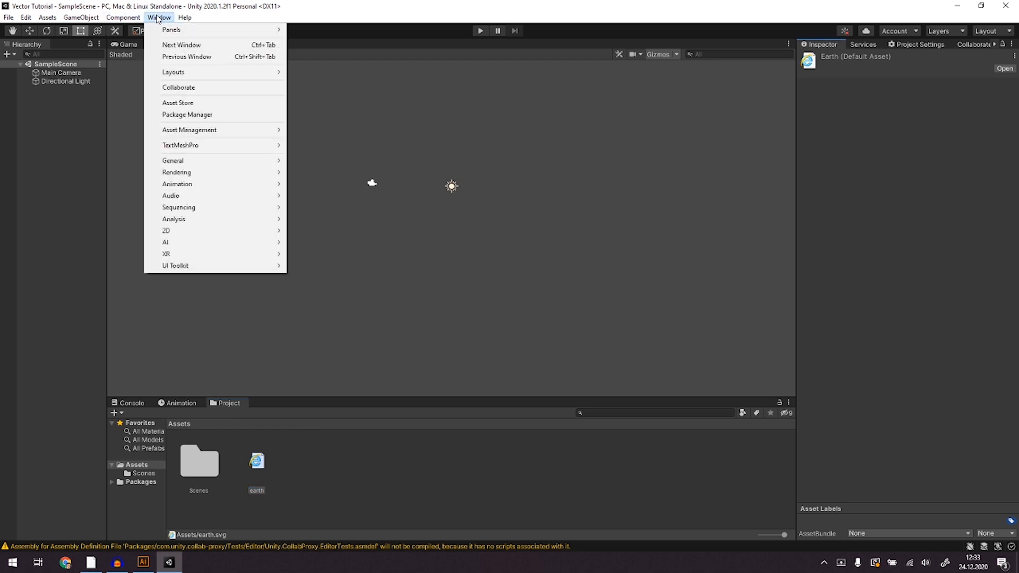
click(188, 114)
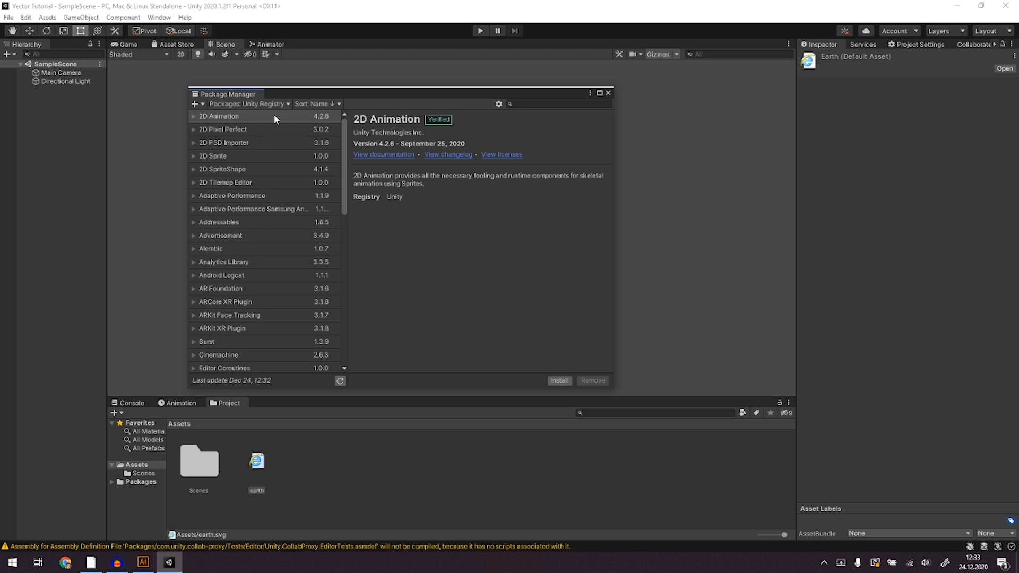
scroll(297, 196, down, 15)
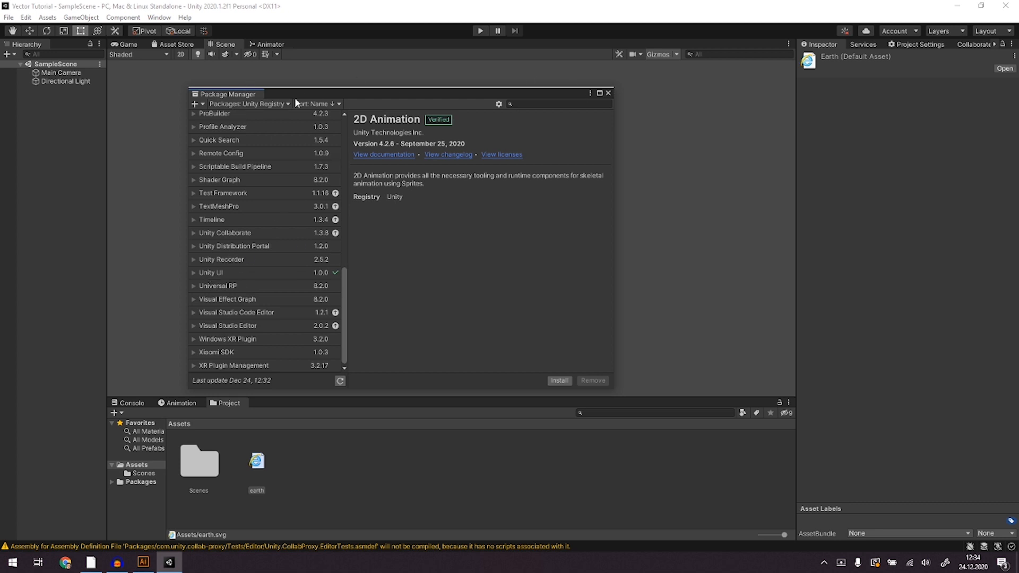
click(196, 106)
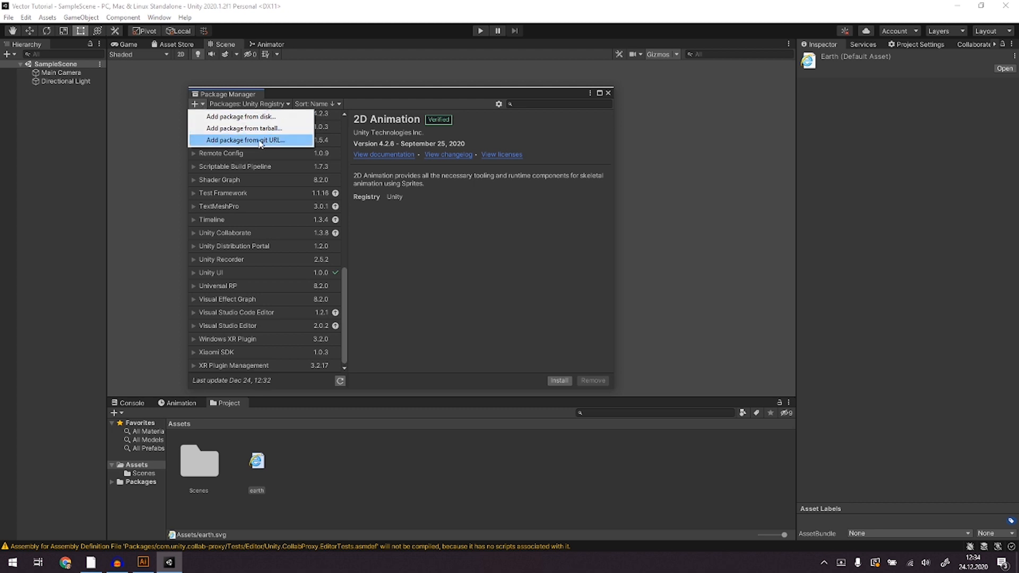
click(229, 141)
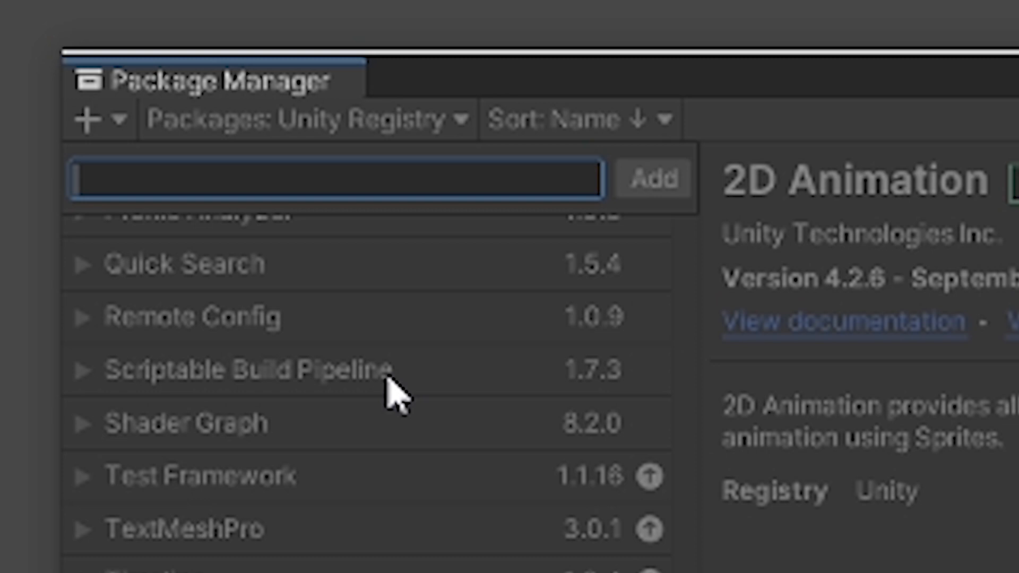
text(c)
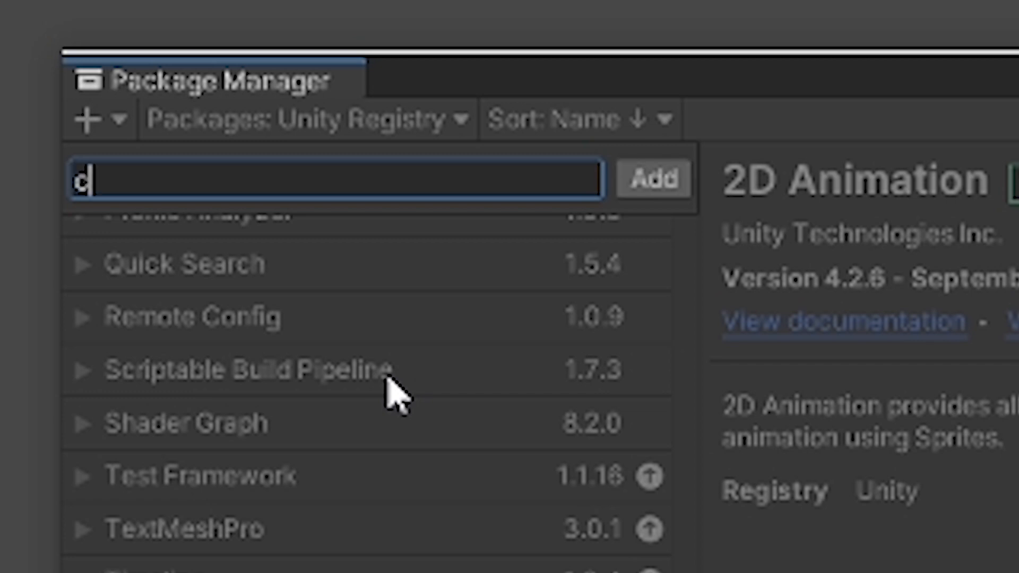
text(om.unity.)
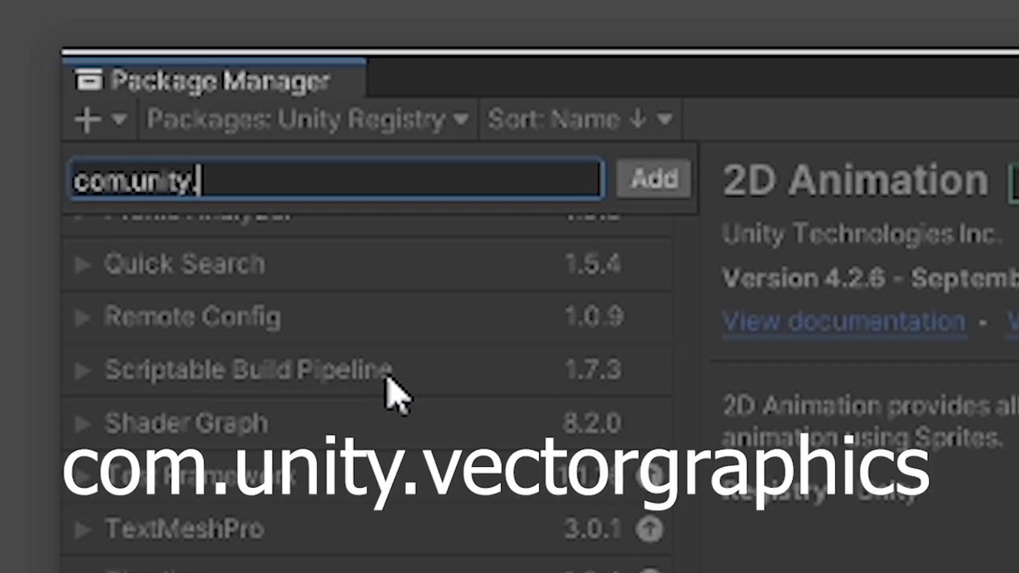
text(vectorgr)
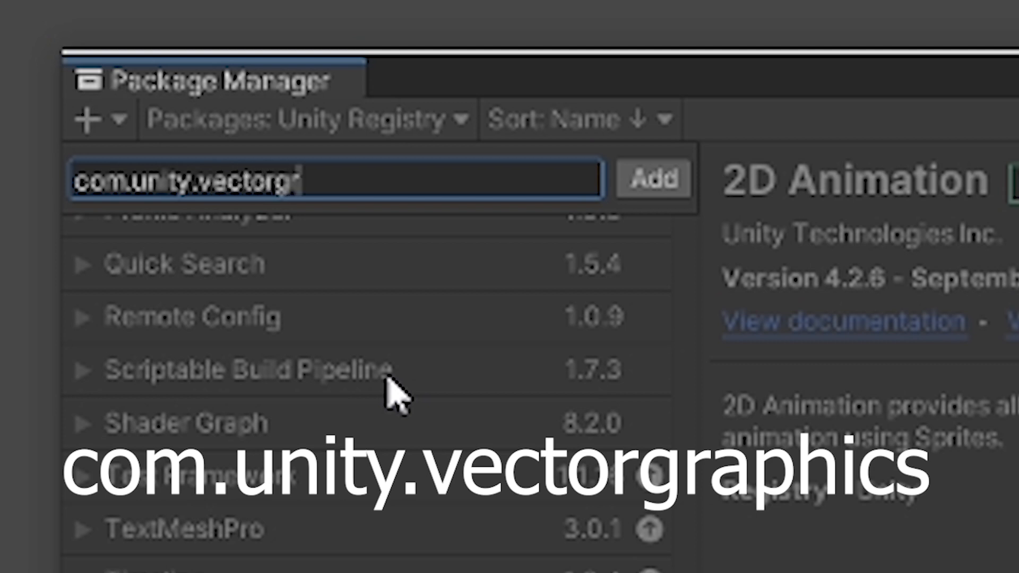
text(aphics)
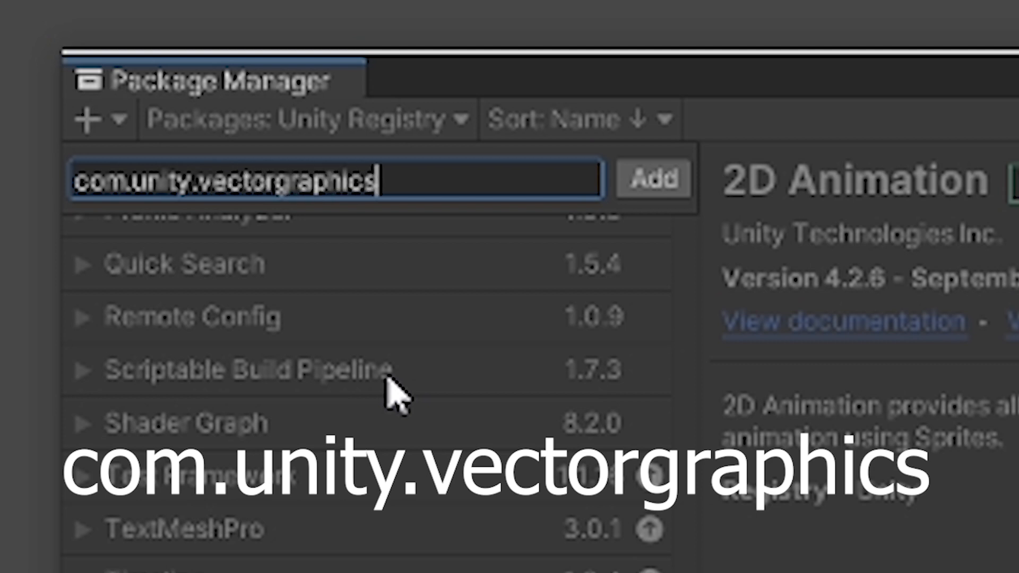
key(Return)
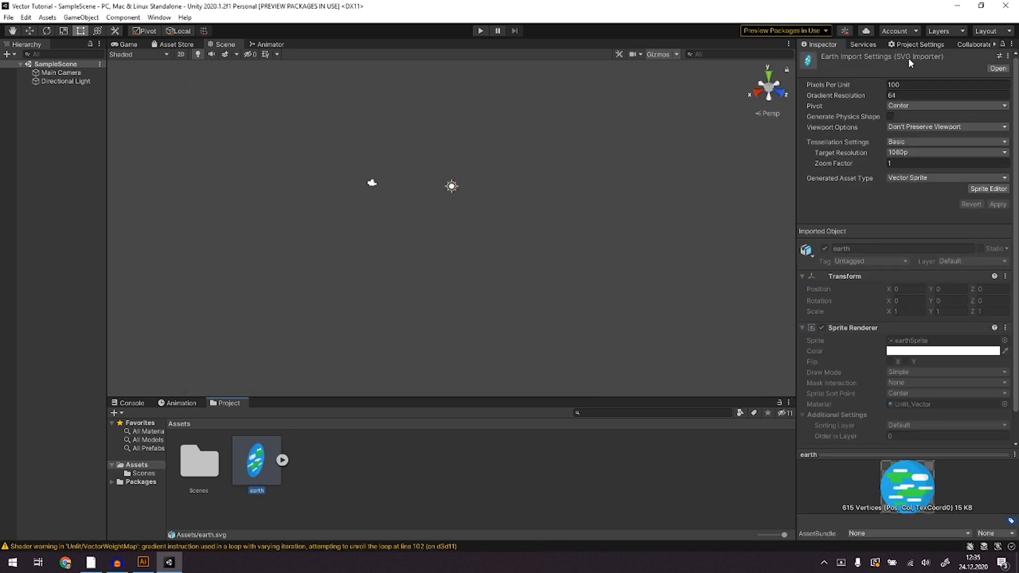
Create a 2D sprite object in the scene with earthSprite as its image, and show the scene in 2D.
click(45, 136)
right_click(56, 120)
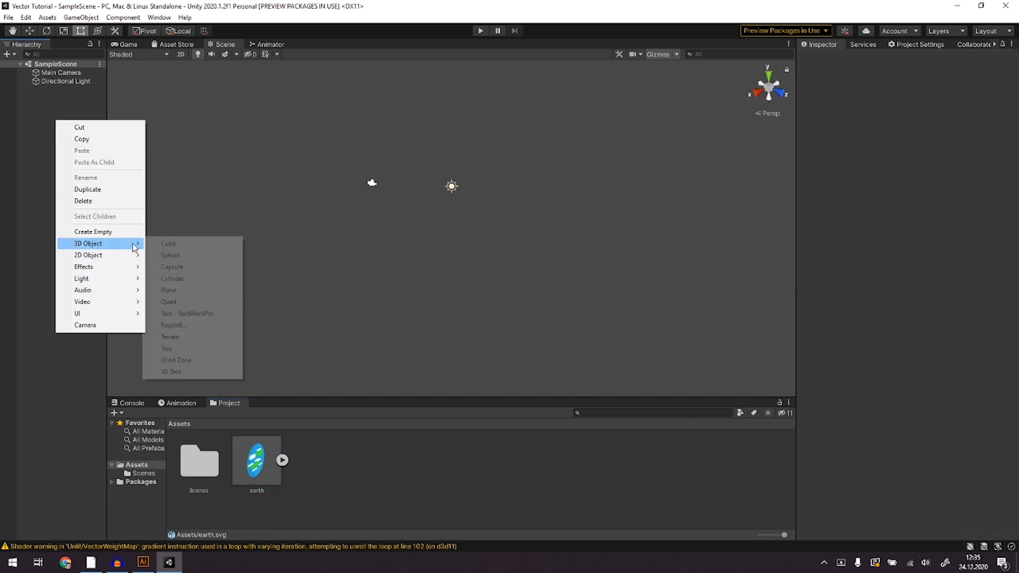
mouse_move(137, 255)
click(169, 255)
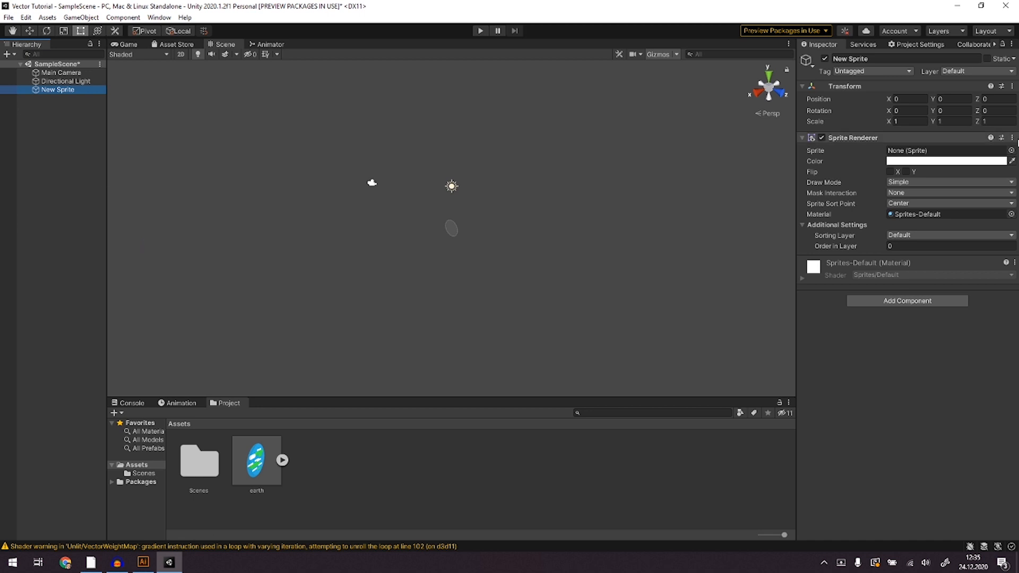
click(1011, 151)
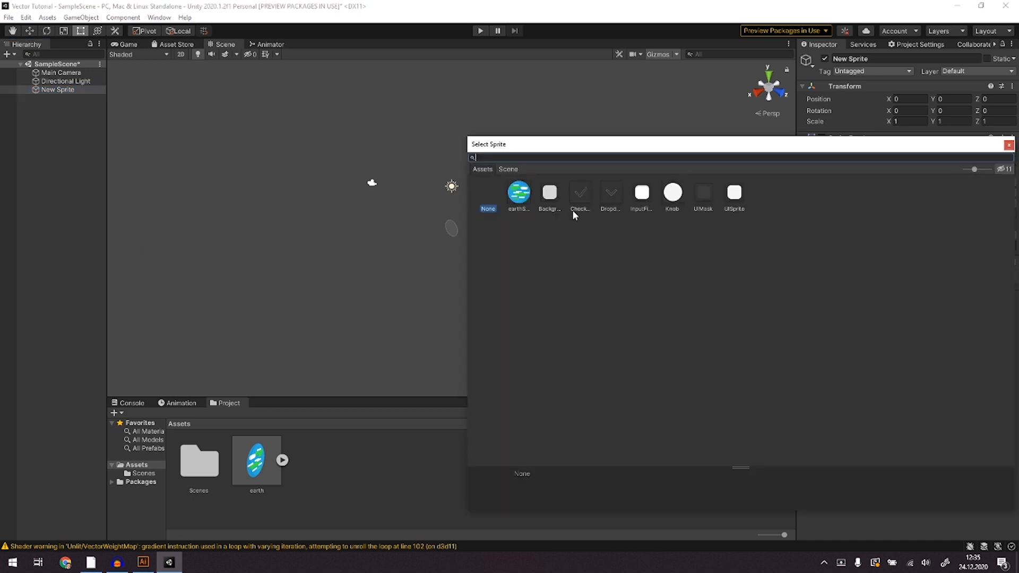
double_click(523, 196)
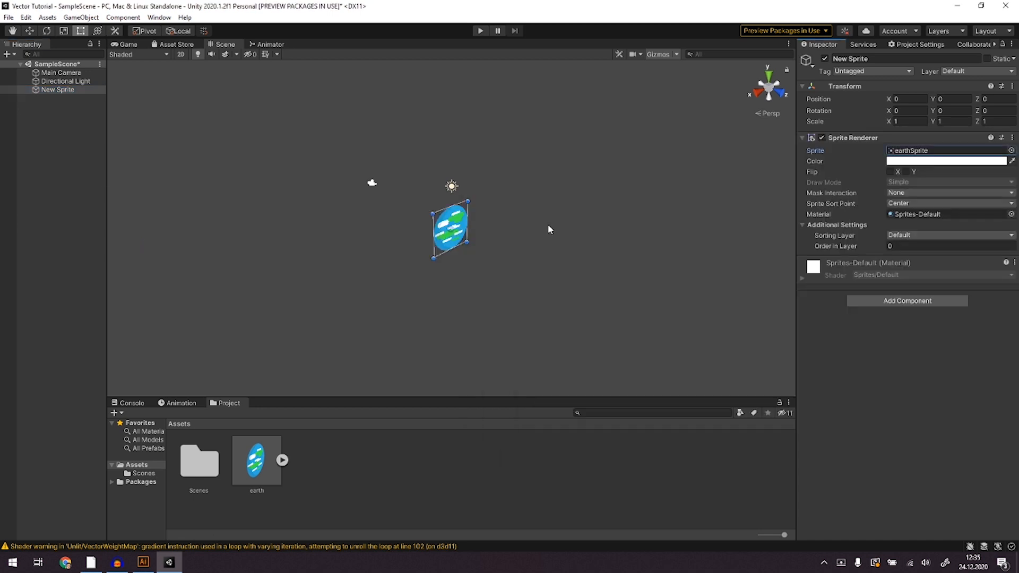
click(186, 54)
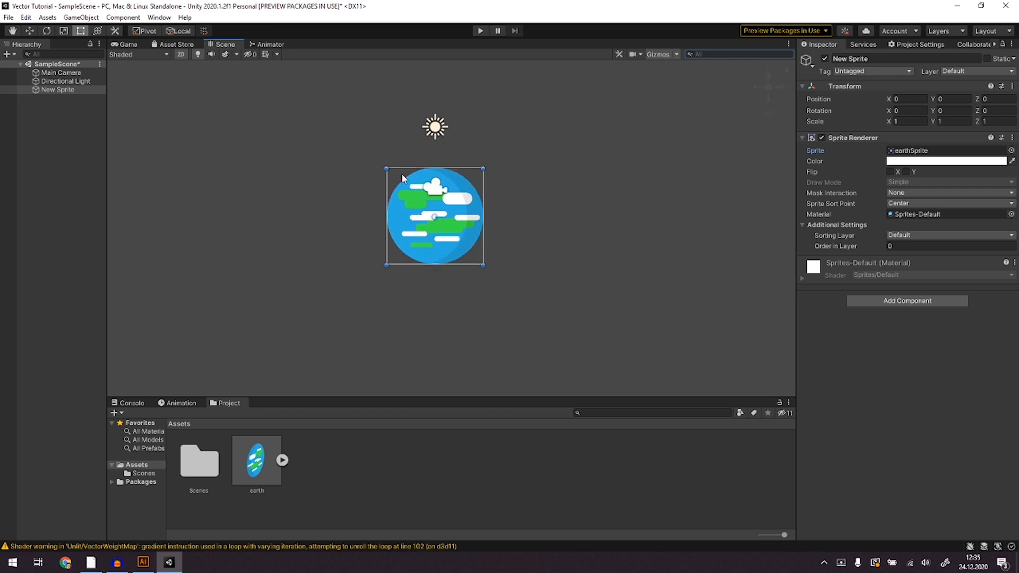
scroll(401, 173, down, 5)
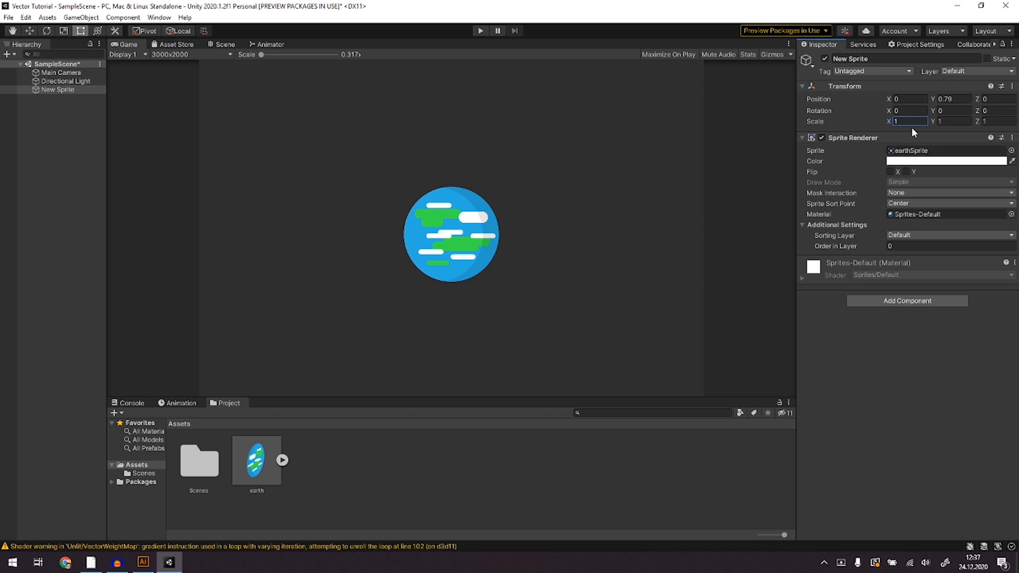
Try enlarging the Earth sprite with X and Y scales of 2 and 4.
text(2)
click(941, 122)
text(2)
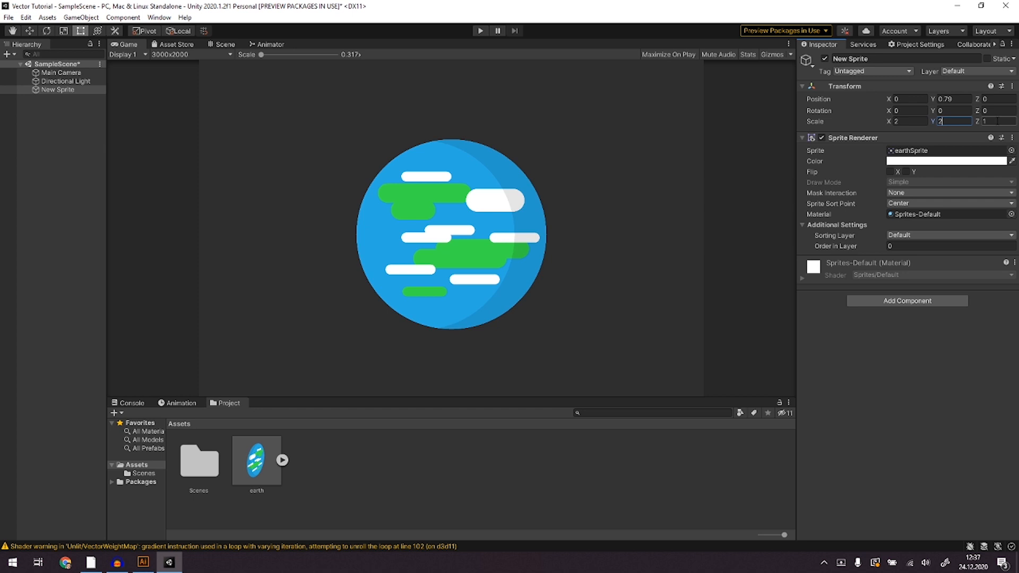
click(913, 122)
text(3)
key(Tab)
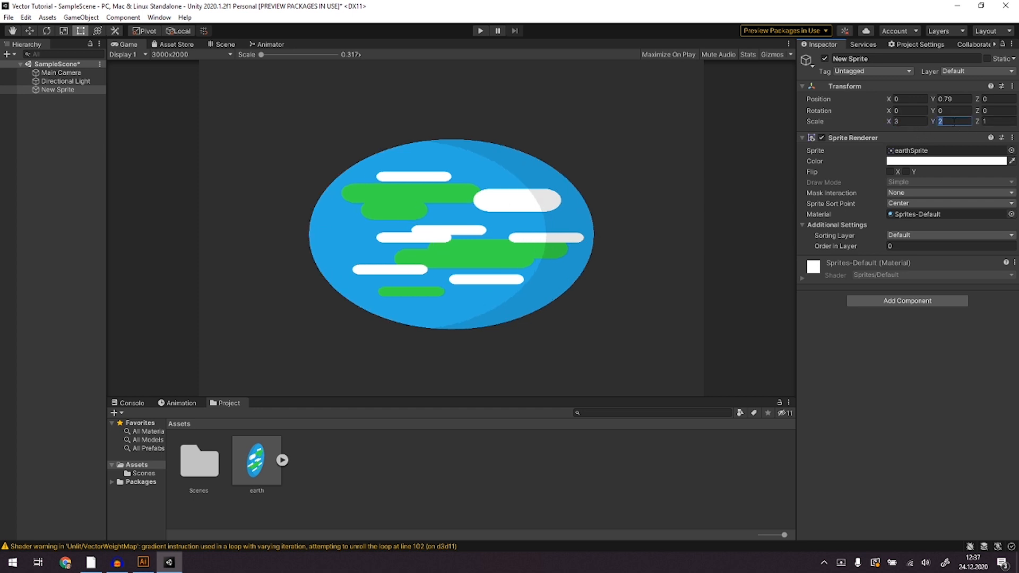
text(4)
key(shift+Tab)
text(4)
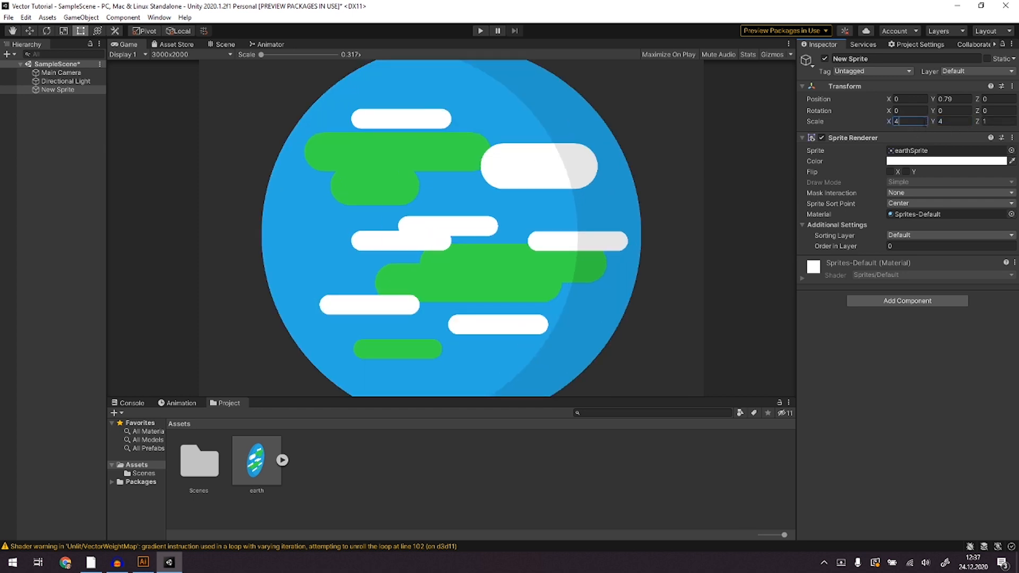
Test the Earth sprite's edge sharpness at X and Y scales of 10 and 100.
key(BackSpace)
text(10)
key(Tab)
text(10)
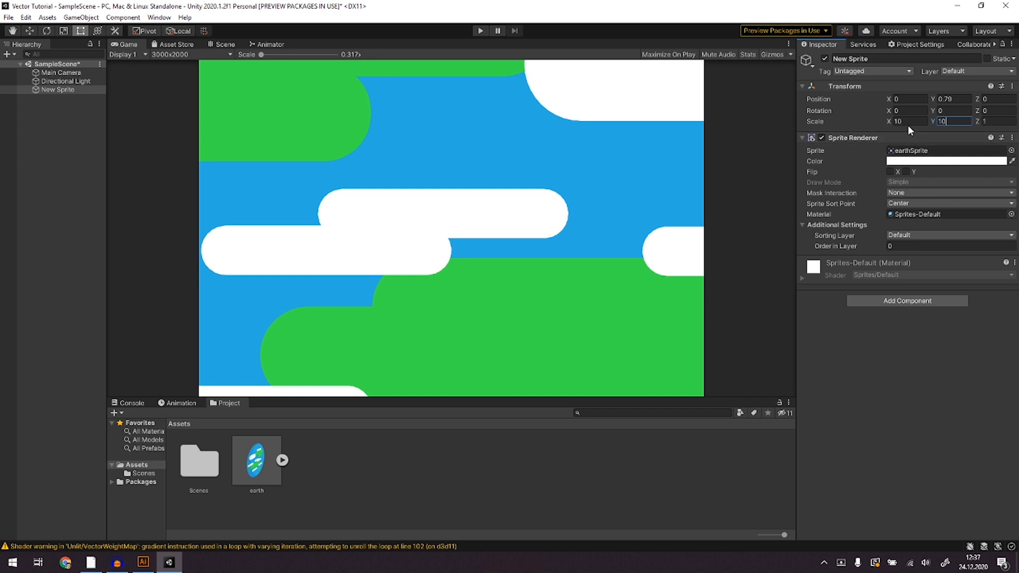
key(shift+Tab)
text(100)
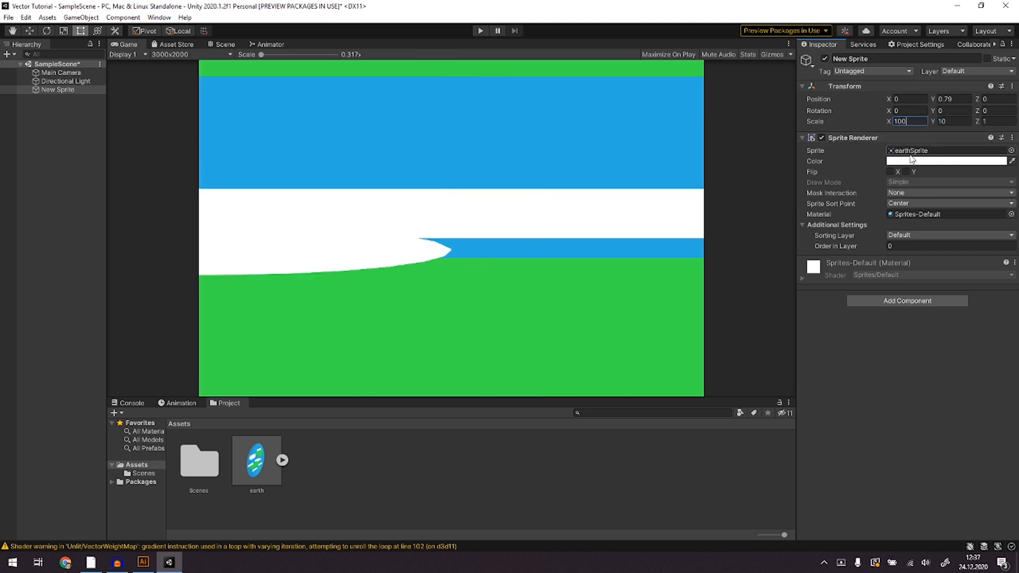
key(Tab)
text(100)
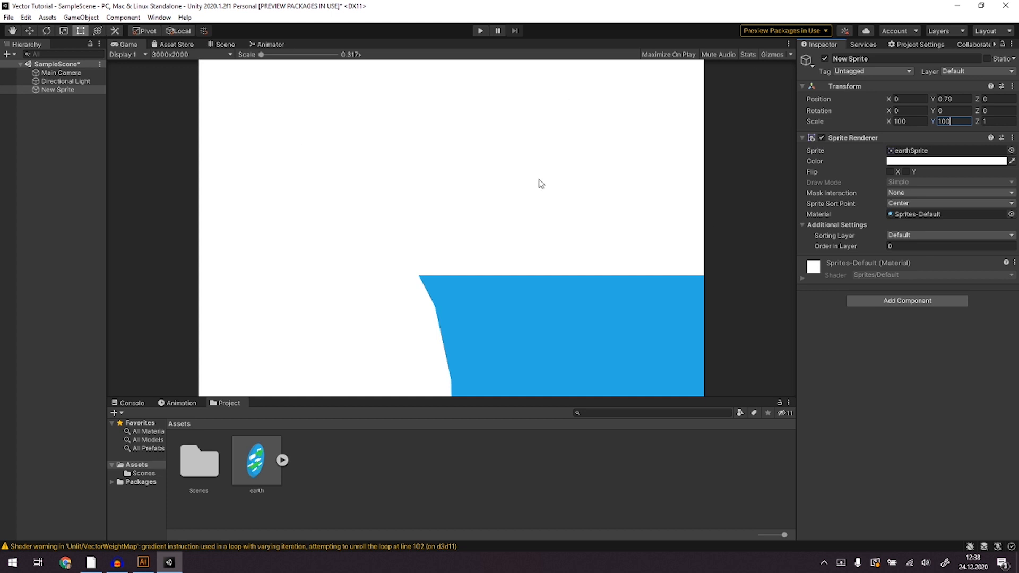
Reset the Earth sprite's X and Y scale to 1 and deselect the field.
click(920, 123)
text(1)
click(957, 120)
text(1)
click(846, 343)
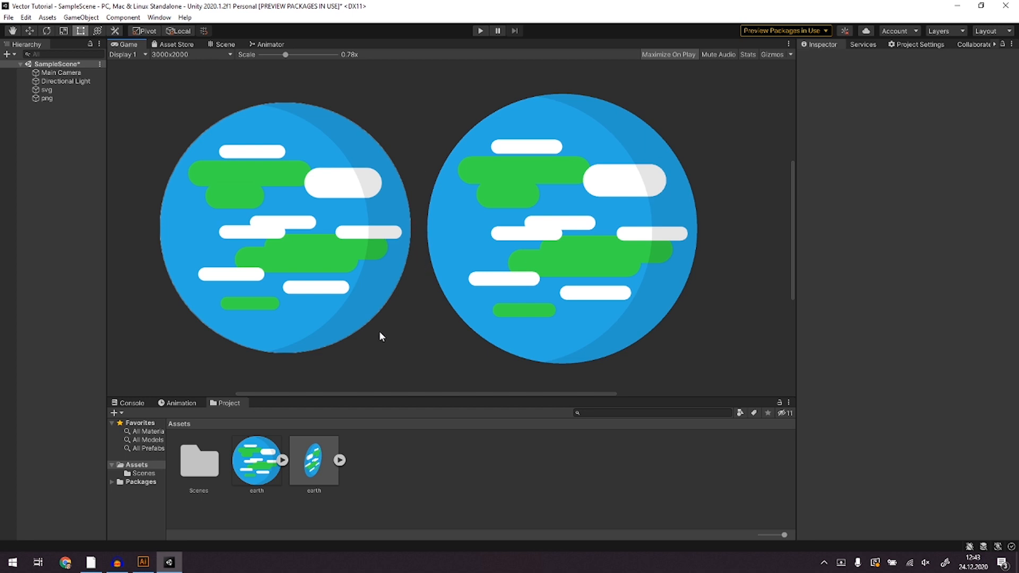
Enlarge the png sprite with X and Y scales of 2 and 3 to check its edges.
click(68, 98)
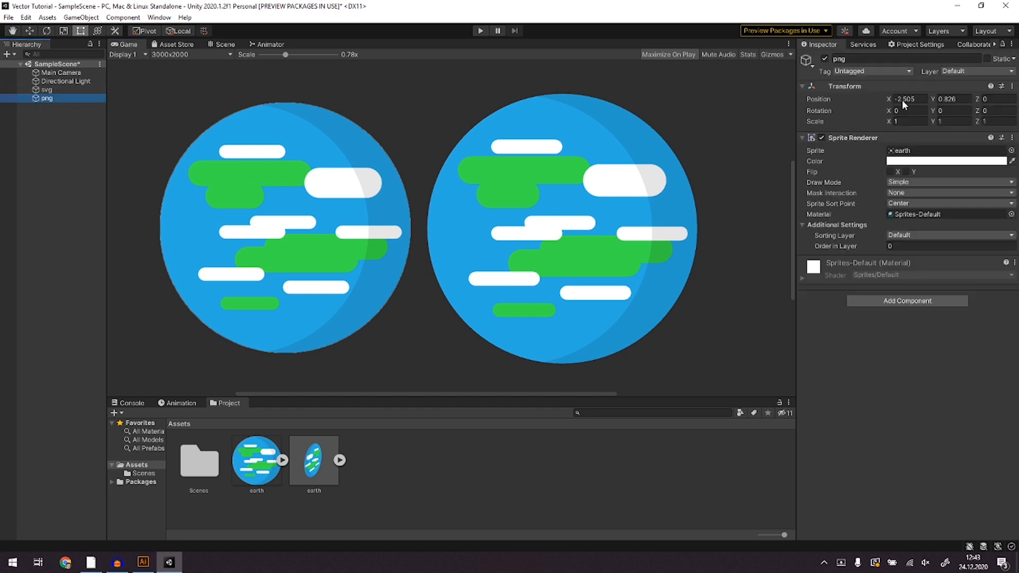
click(911, 122)
text(2)
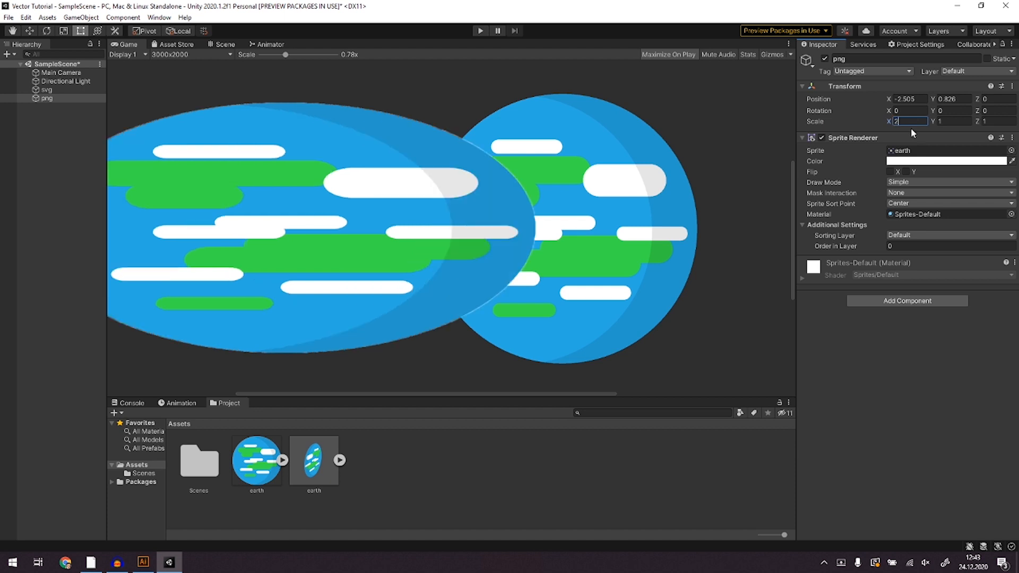
key(Tab)
text(2)
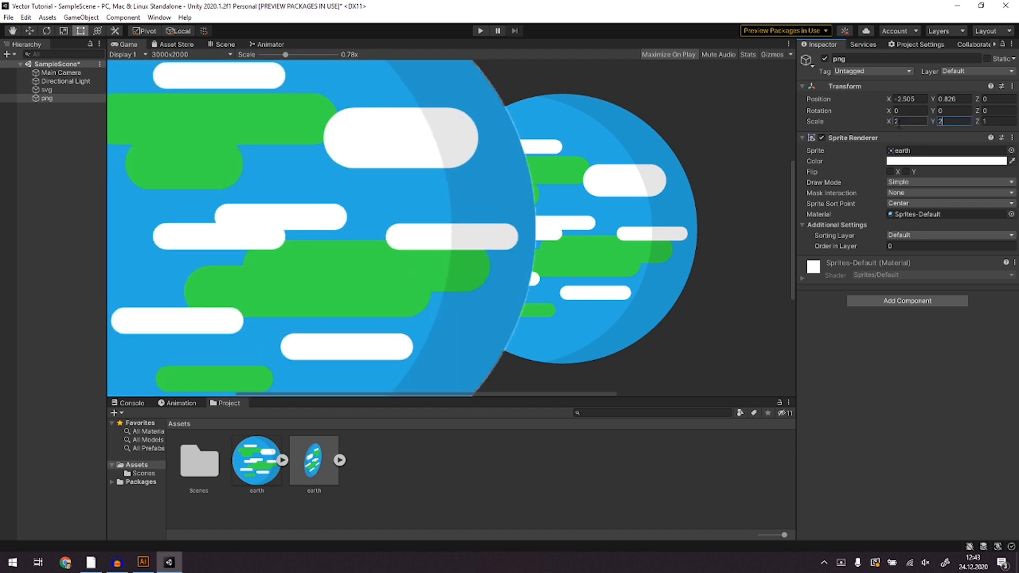
click(901, 122)
text(3)
key(Tab)
text(3)
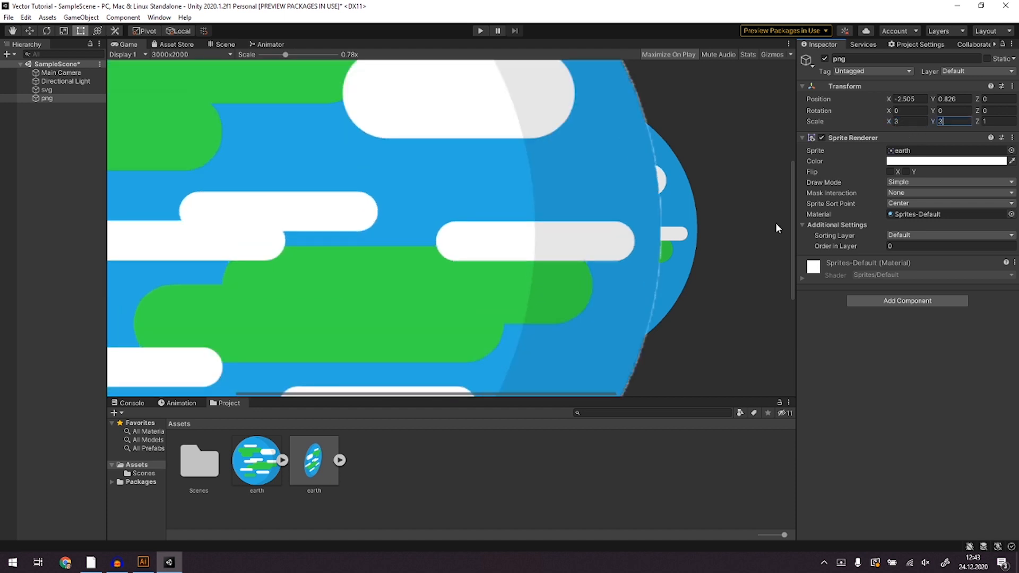
Set the png sprite's X and Y scale to 10.
click(914, 122)
text(10)
click(961, 121)
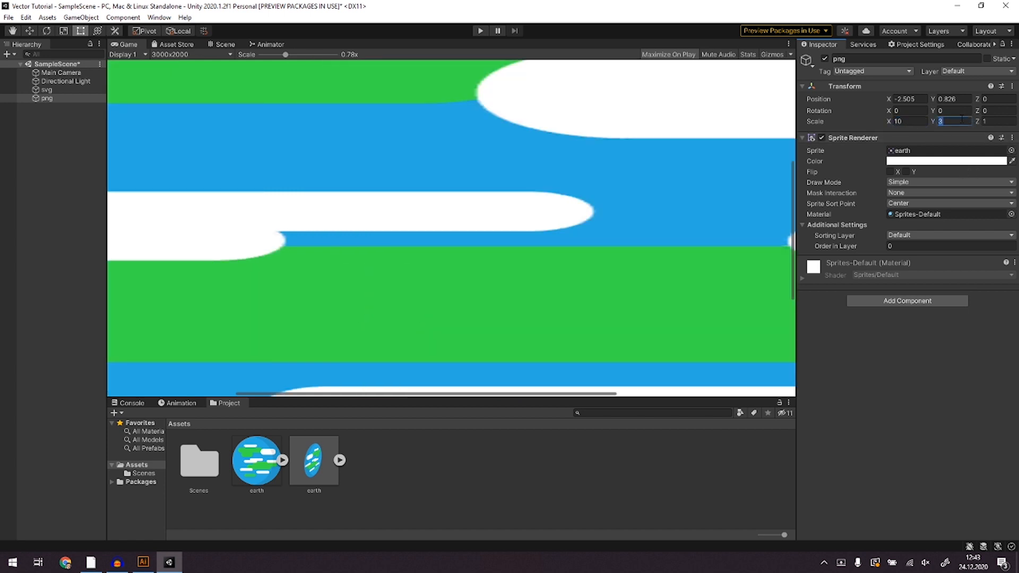
text(10)
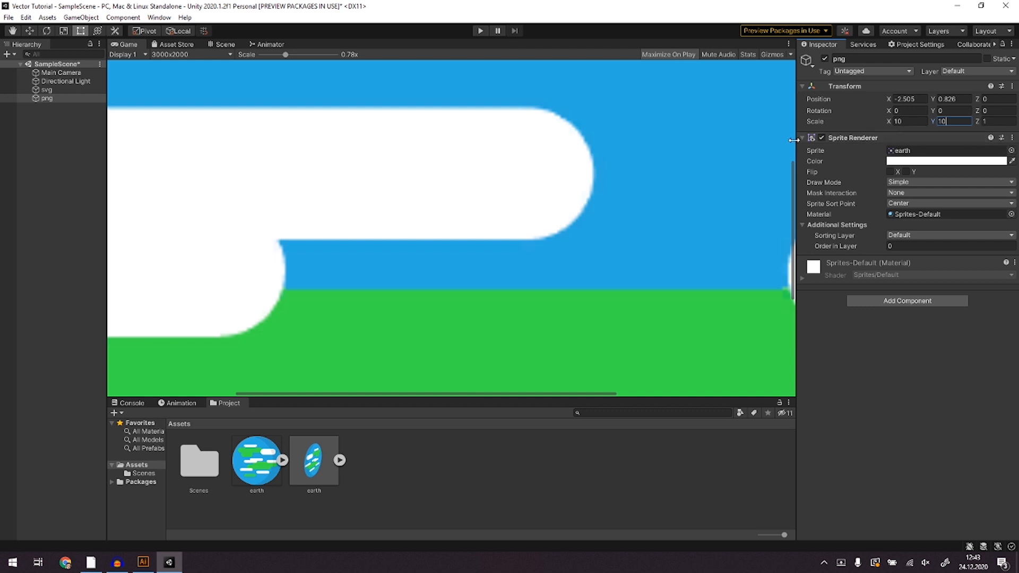
Set the svg sprite's X and Y scale to 10.
click(62, 90)
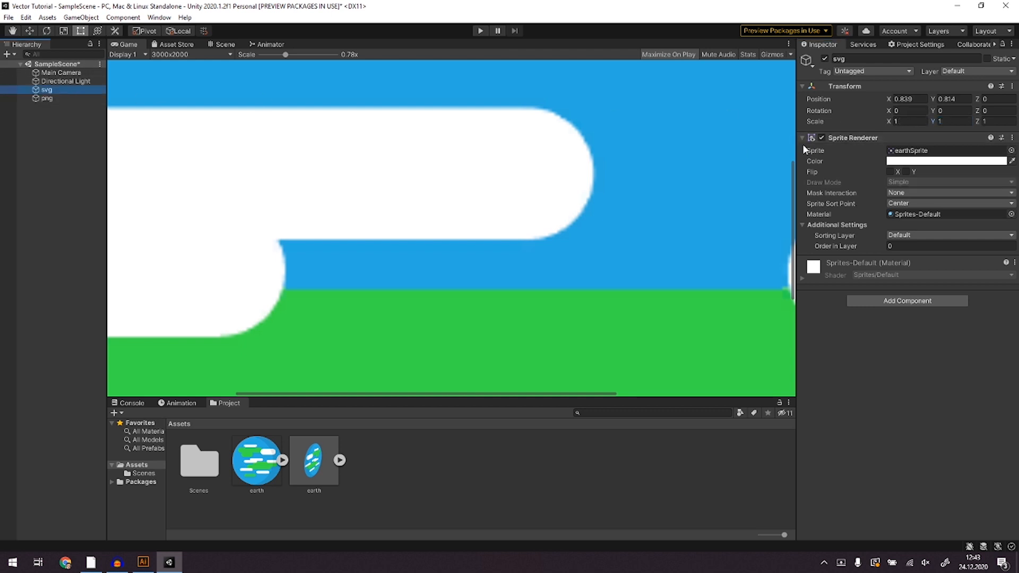
click(919, 121)
text(10)
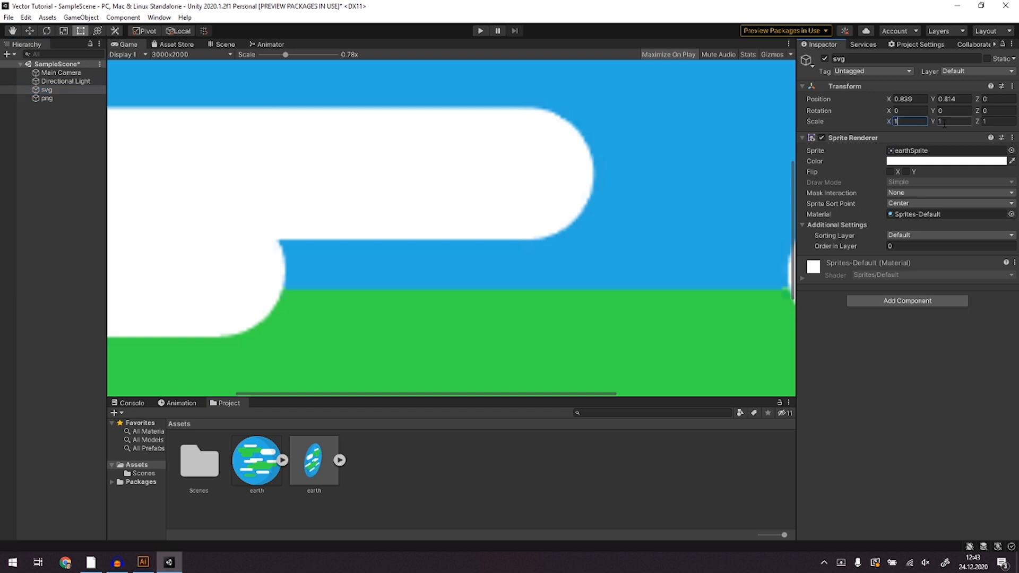
key(Tab)
Deactivate the png sprite and set its X and Y scale back to 1.
click(54, 97)
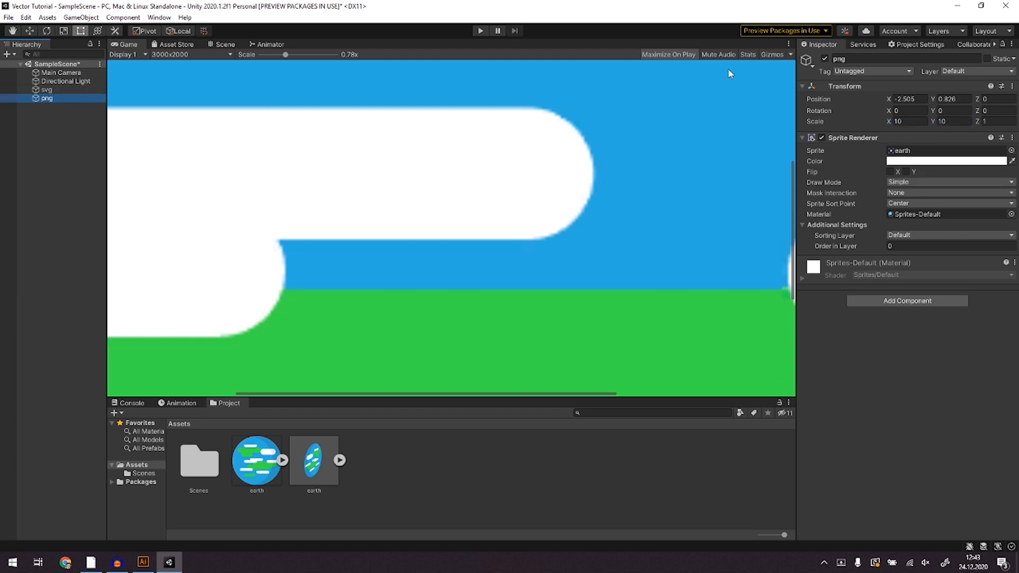
click(825, 59)
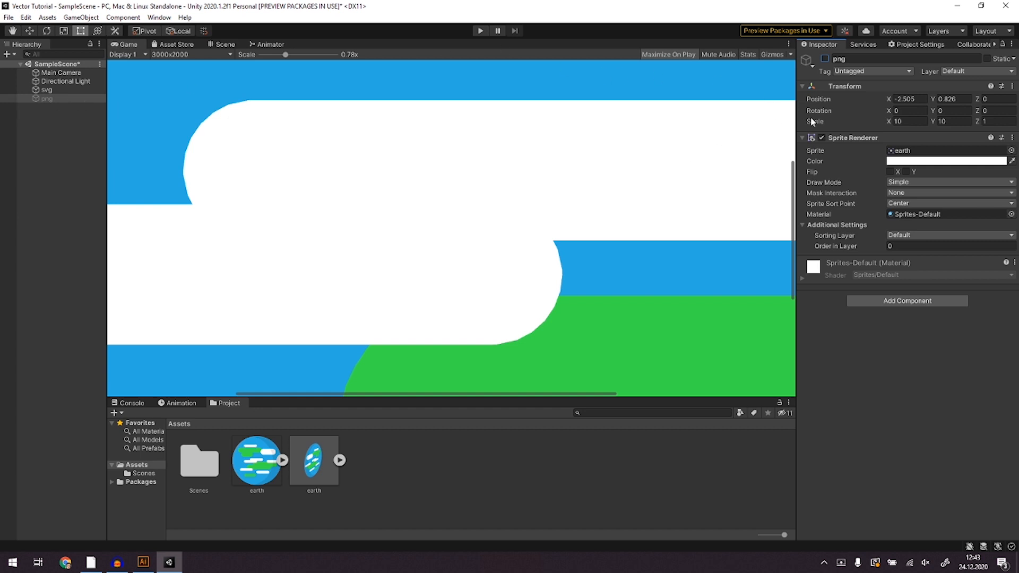
click(905, 121)
text(1)
key(Tab)
text(1)
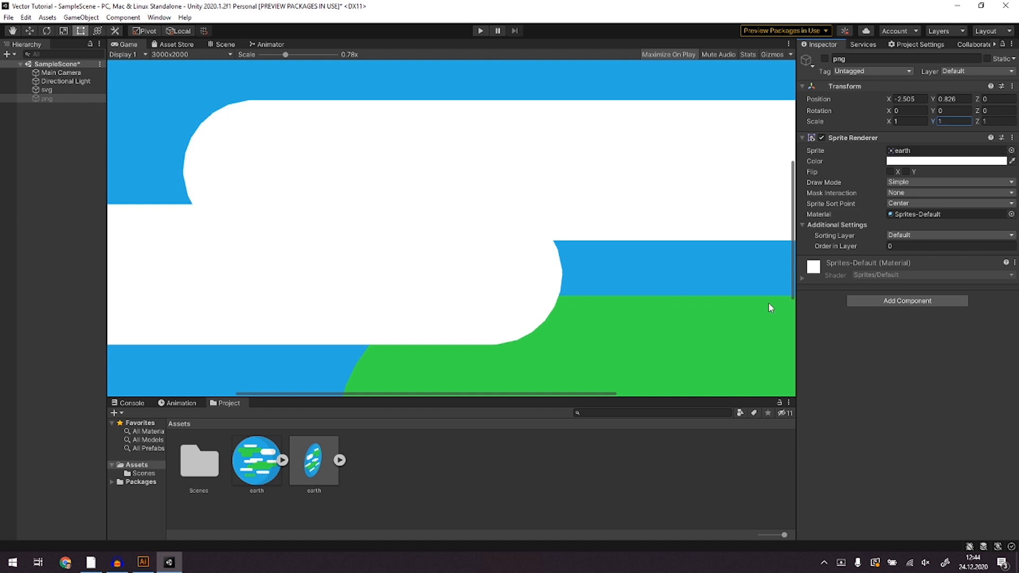